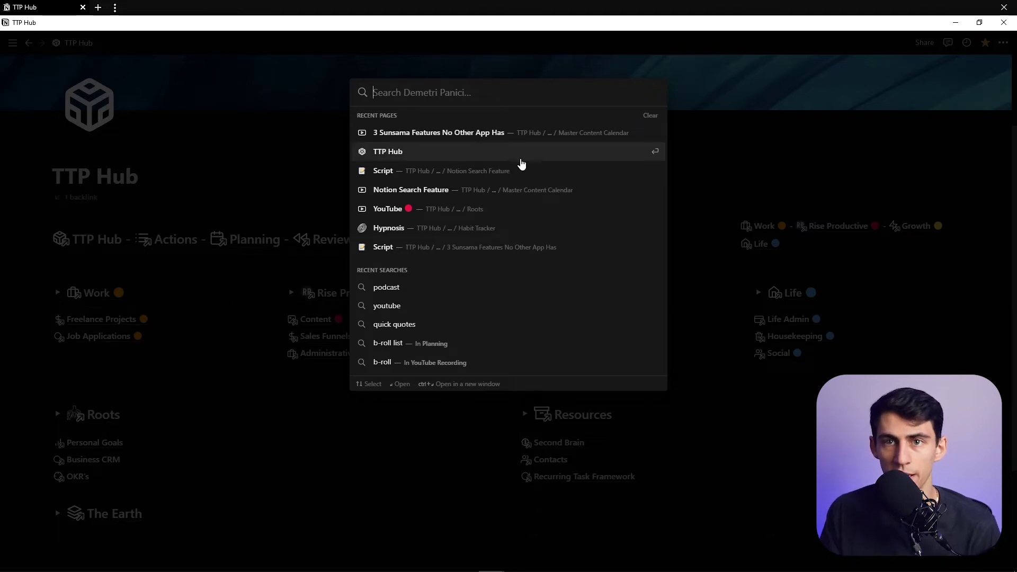
Step: Reopen Quick Find and step through the Recent pages and Recent searches lists
{"action": "key", "text": "Escape"}
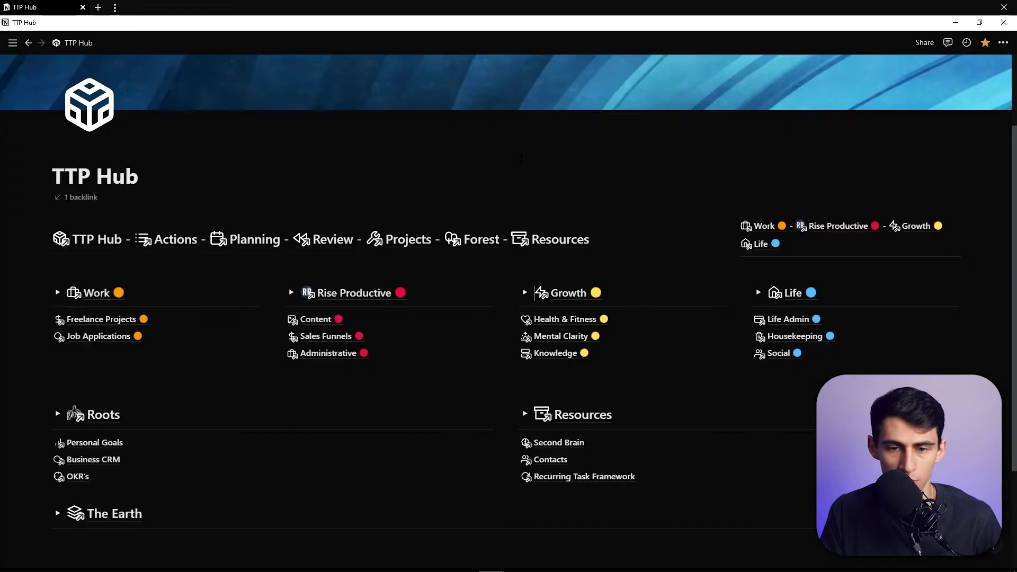
{"action": "key", "text": "ctrl+k"}
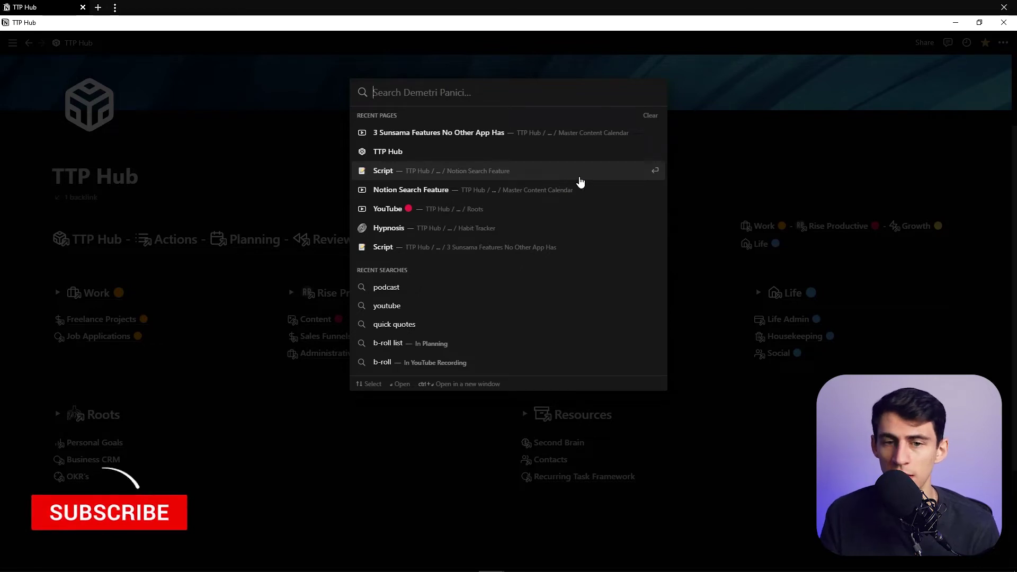
{"action": "key", "text": "Down"}
{"action": "key", "text": "Down"}
{"action": "key", "text": "Down"}
{"action": "key", "text": "Down"}
{"action": "key", "text": "Down"}
{"action": "key", "text": "Up"}
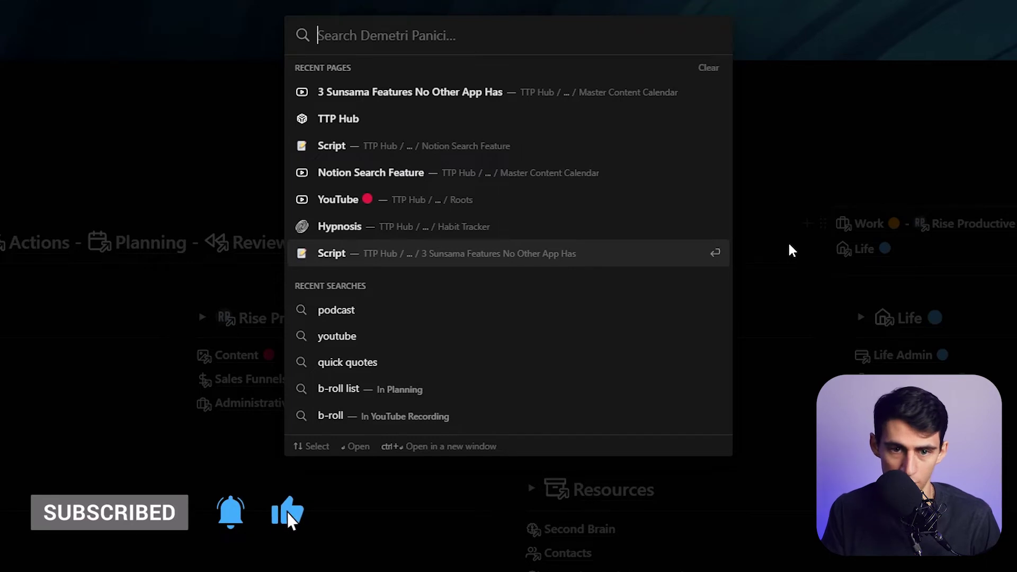
Step: Search the workspace for 'youtube', browse the matching pages, and reveal the search filters
{"action": "type", "text": "youtube"}
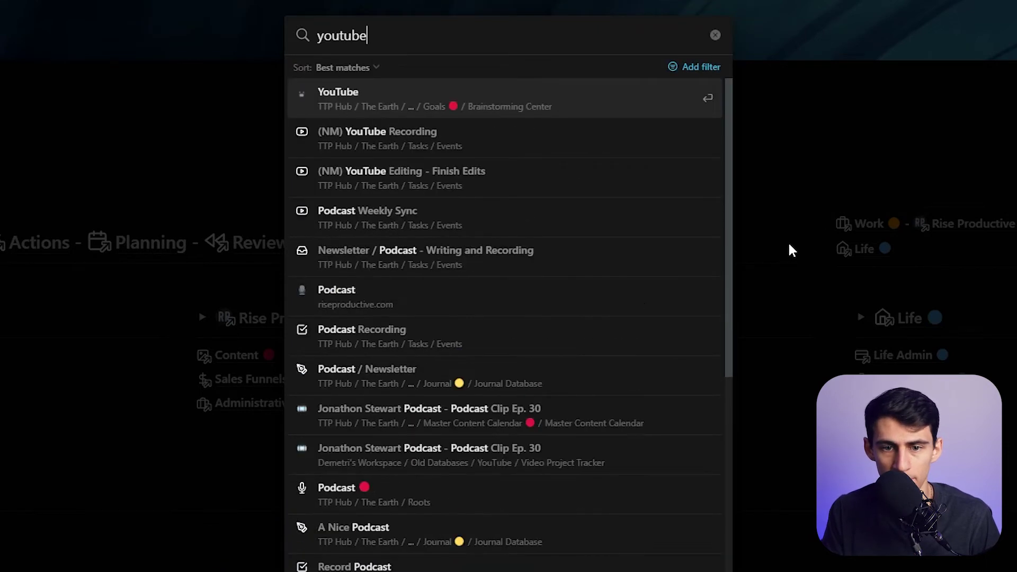
{"action": "scroll", "coordinate": [428, 342], "scroll_direction": "down", "scroll_amount": 5}
{"action": "scroll", "coordinate": [428, 342], "scroll_direction": "up", "scroll_amount": 5}
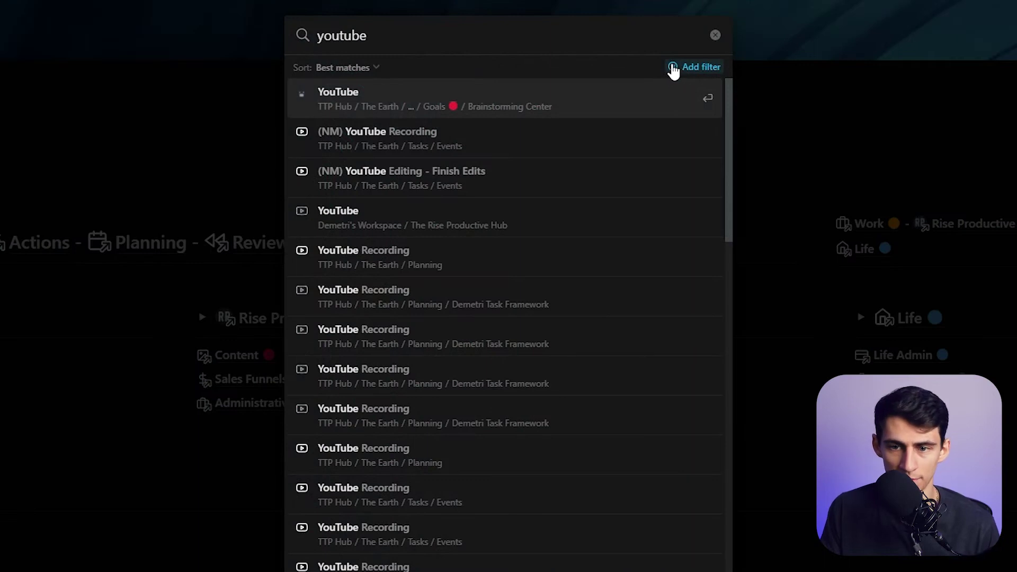
{"action": "left_click", "coordinate": [673, 68]}
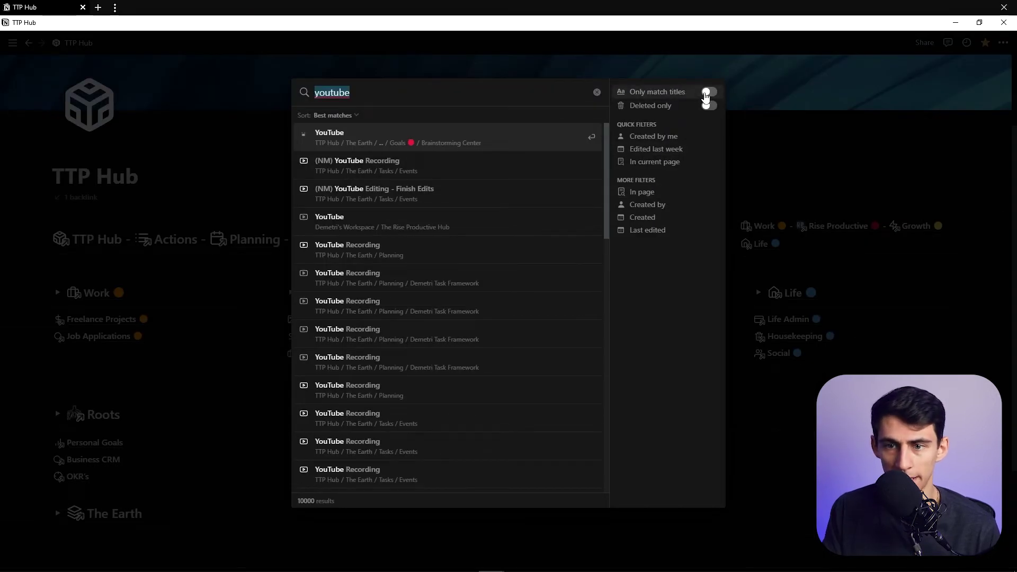
Step: Switch on Only match titles and type 'YouTube' as the query
{"action": "left_click", "coordinate": [709, 93]}
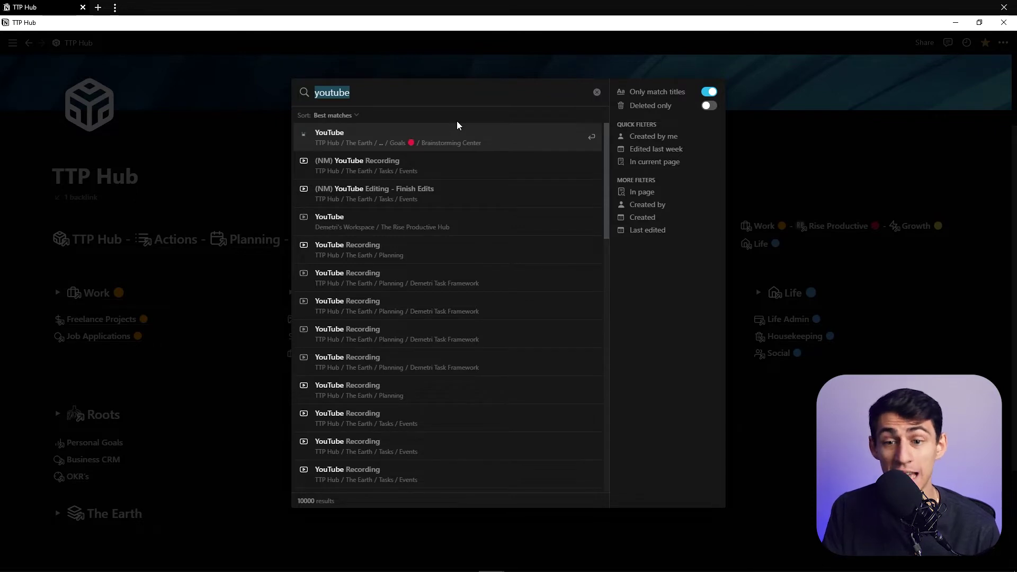
{"action": "type", "text": "YouTube"}
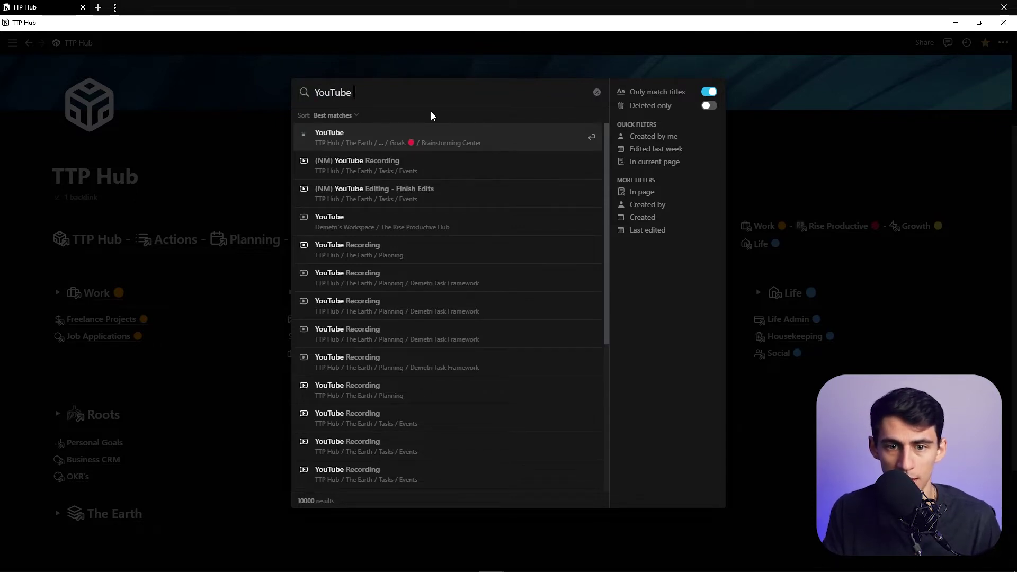
{"action": "key", "text": "super"}
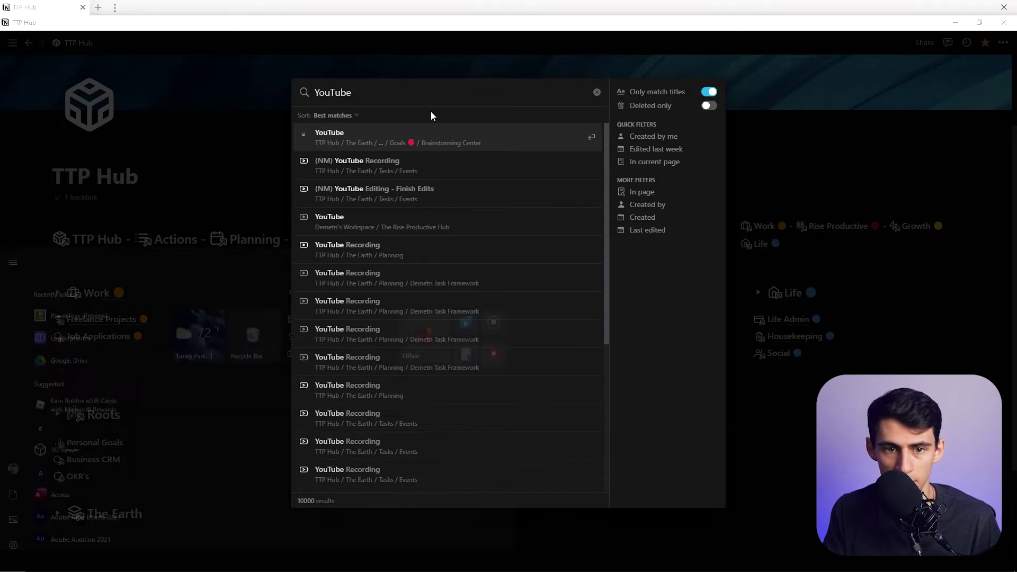
{"action": "type", "text": ":"}
{"action": "key", "text": "Escape"}
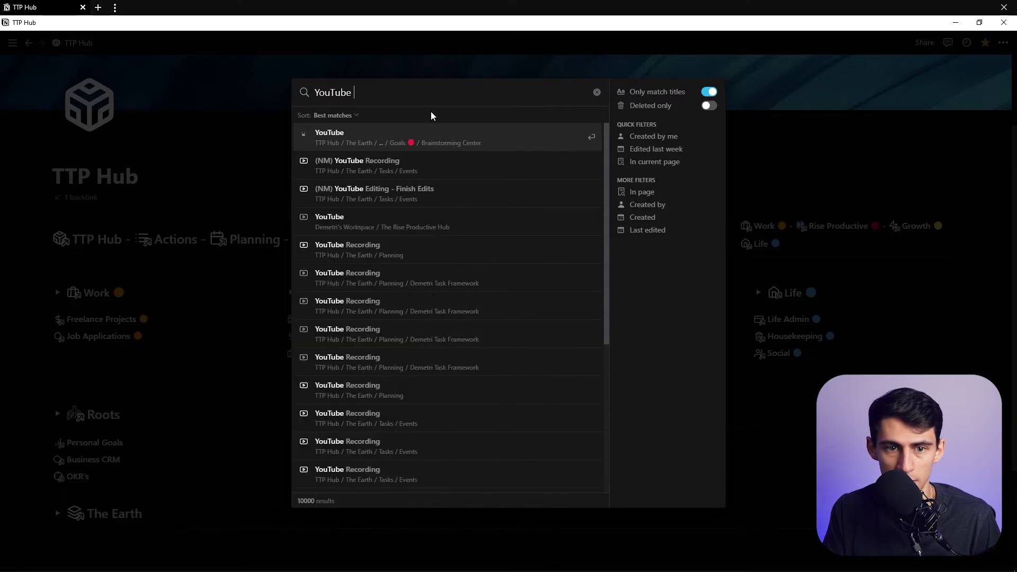
Step: Add a red circle emoji to make 'YouTube 🔴' and open that page under Roots
{"action": "key", "text": "super+period"}
{"action": "type", "text": "red"}
{"action": "key", "text": "Right"}
{"action": "key", "text": "Right"}
{"action": "key", "text": "Right"}
{"action": "key", "text": "Right"}
{"action": "key", "text": "Right"}
{"action": "key", "text": "Return"}
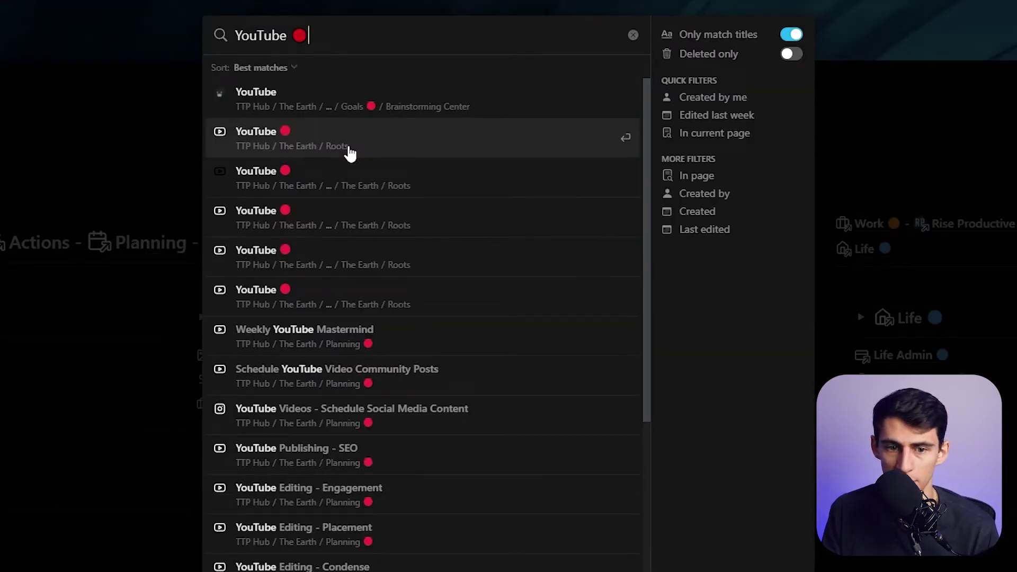
{"action": "left_click", "coordinate": [349, 153]}
Step: Clear the recalled query and add an In page filter for the YouTube 🔴 page under Roots
{"action": "scroll", "coordinate": [530, 318], "scroll_direction": "down", "scroll_amount": 5}
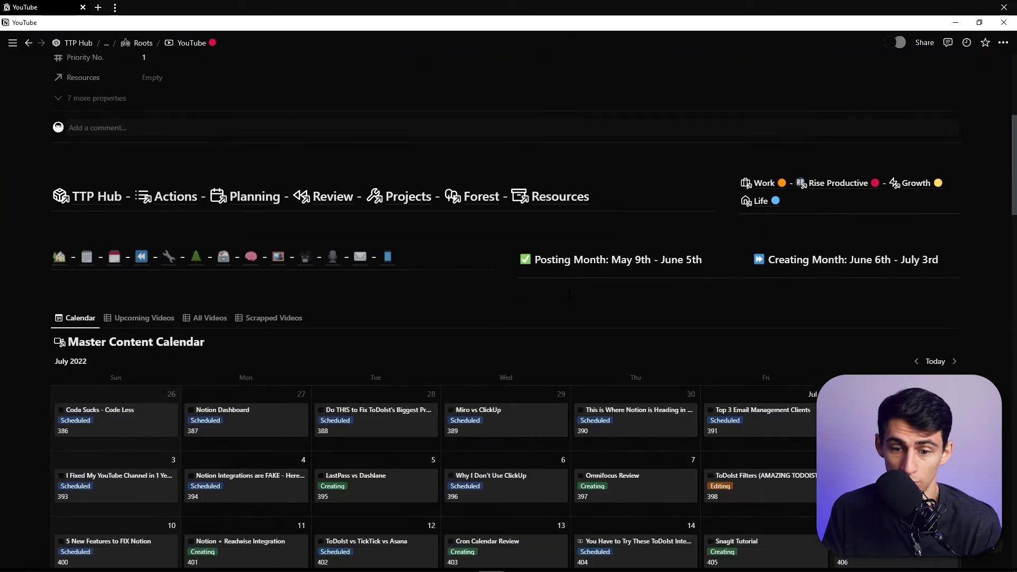
{"action": "key", "text": "ctrl+p"}
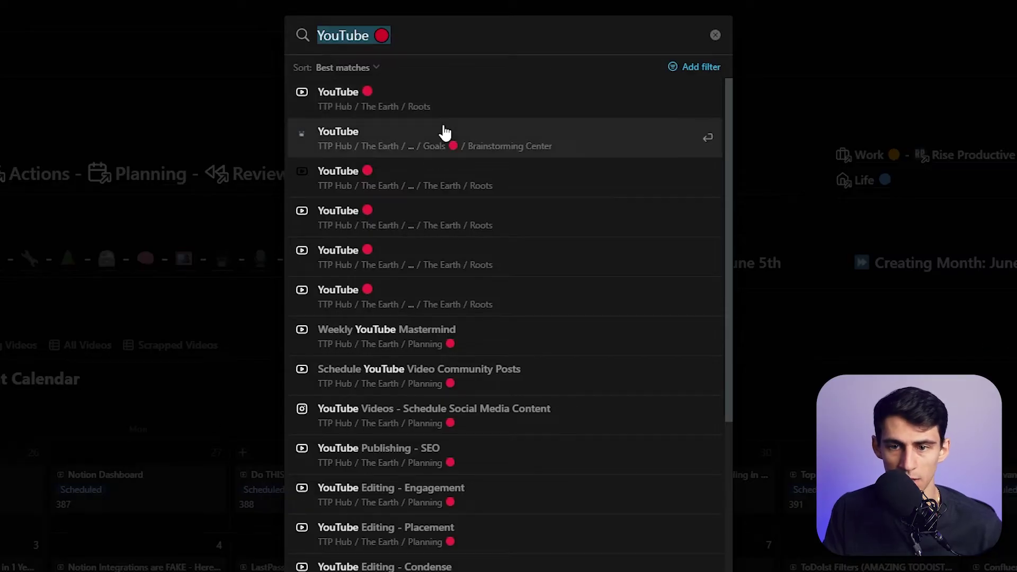
{"action": "left_click", "coordinate": [691, 69]}
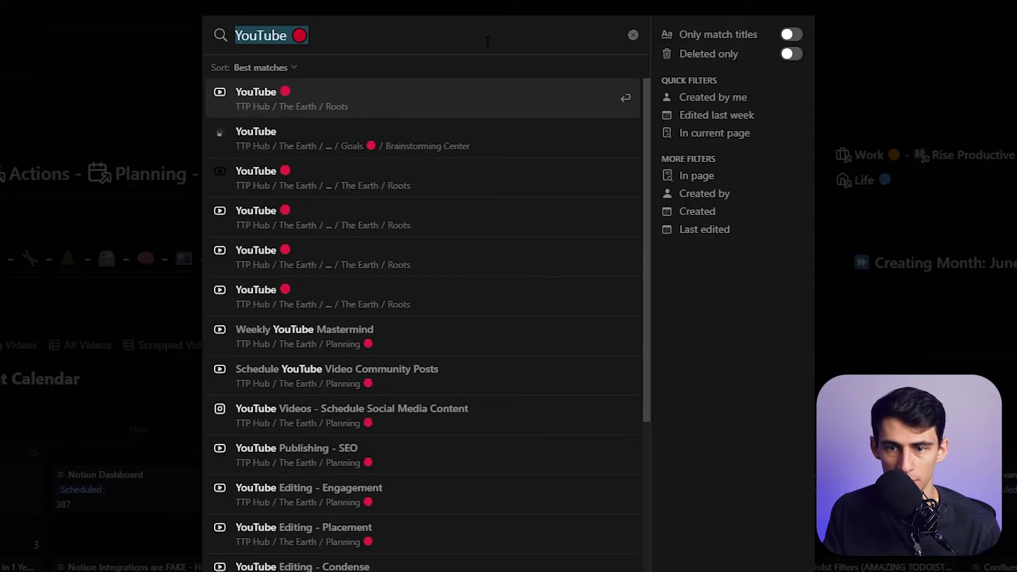
{"action": "key", "text": "BackSpace"}
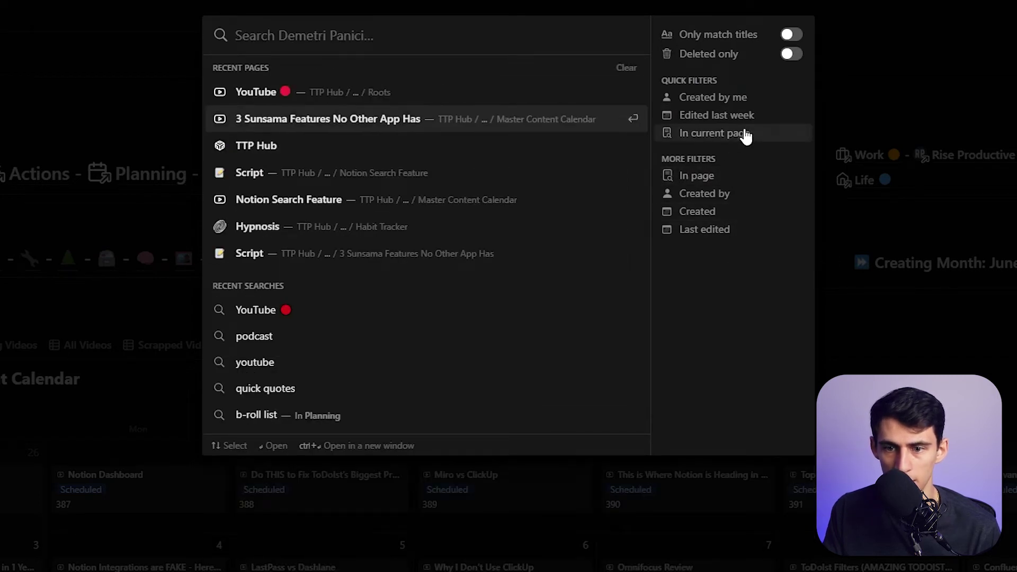
{"action": "left_click", "coordinate": [730, 175]}
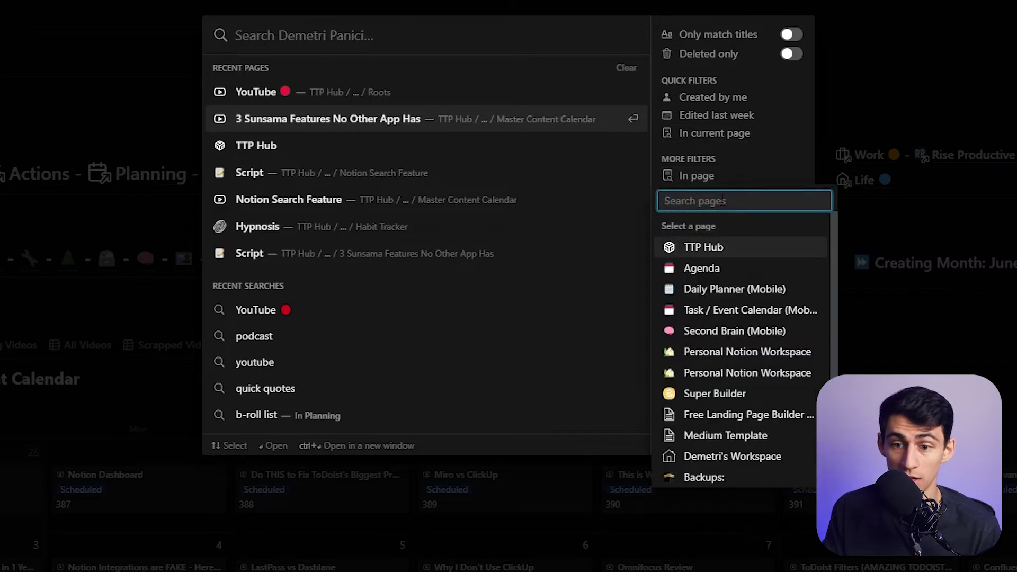
{"action": "type", "text": "youtube"}
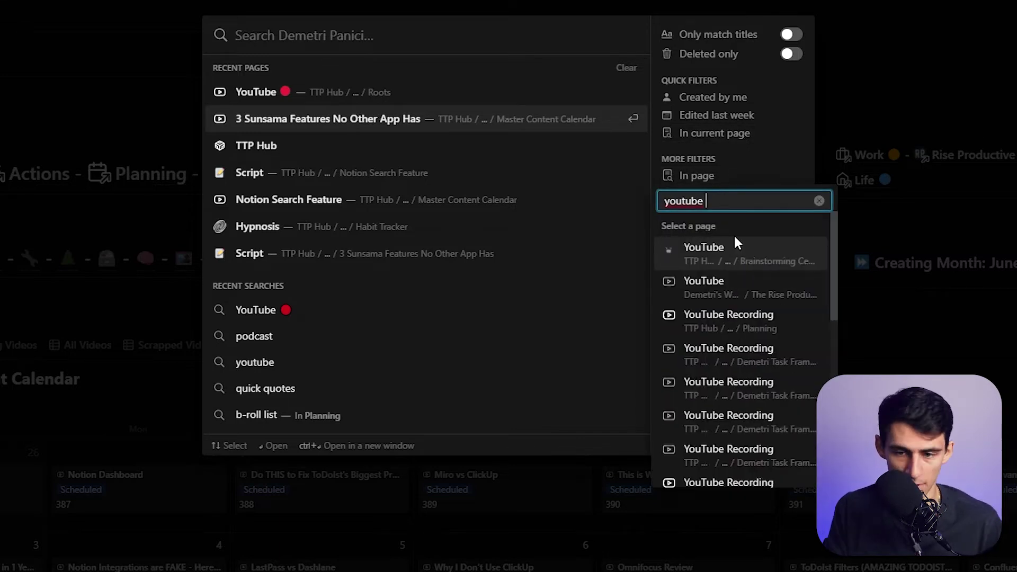
{"action": "key", "text": "super+period"}
{"action": "key", "text": "Return"}
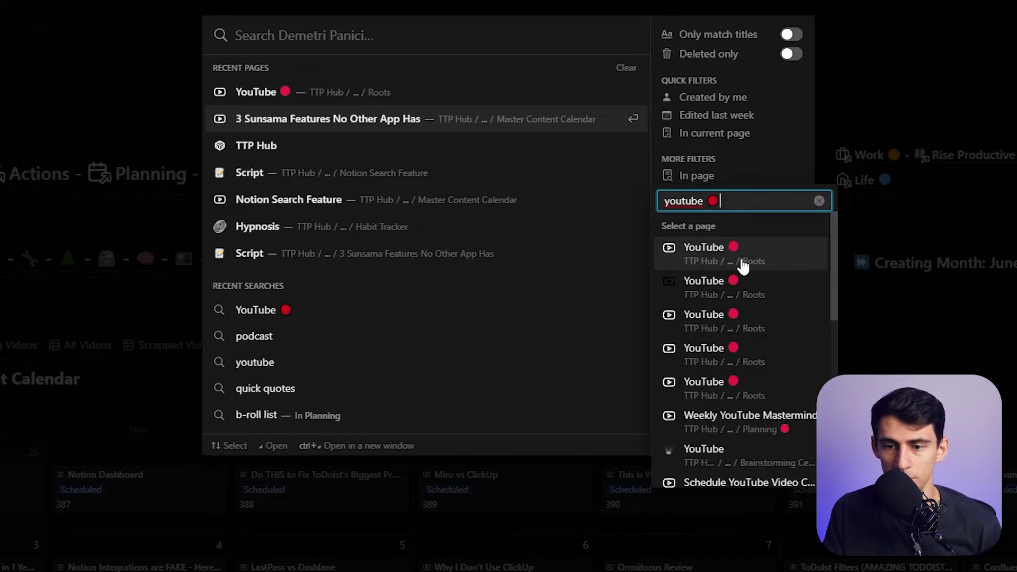
{"action": "left_click", "coordinate": [740, 262]}
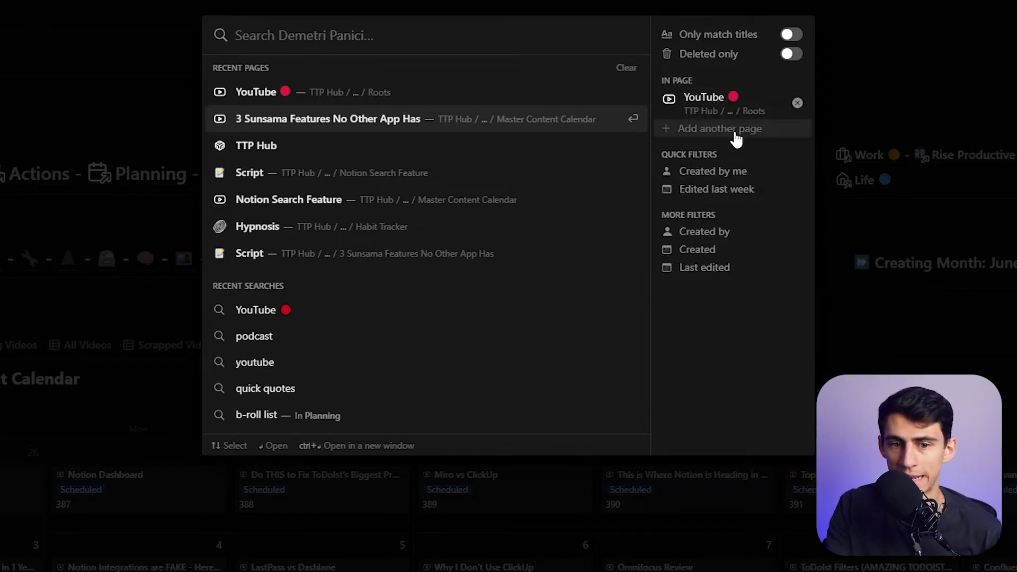
Step: Search 'I Fixed' within that page, get no results, and clear the query
{"action": "scroll", "coordinate": [387, 150], "scroll_direction": "down", "scroll_amount": 4}
{"action": "type", "text": "I Fixed"}
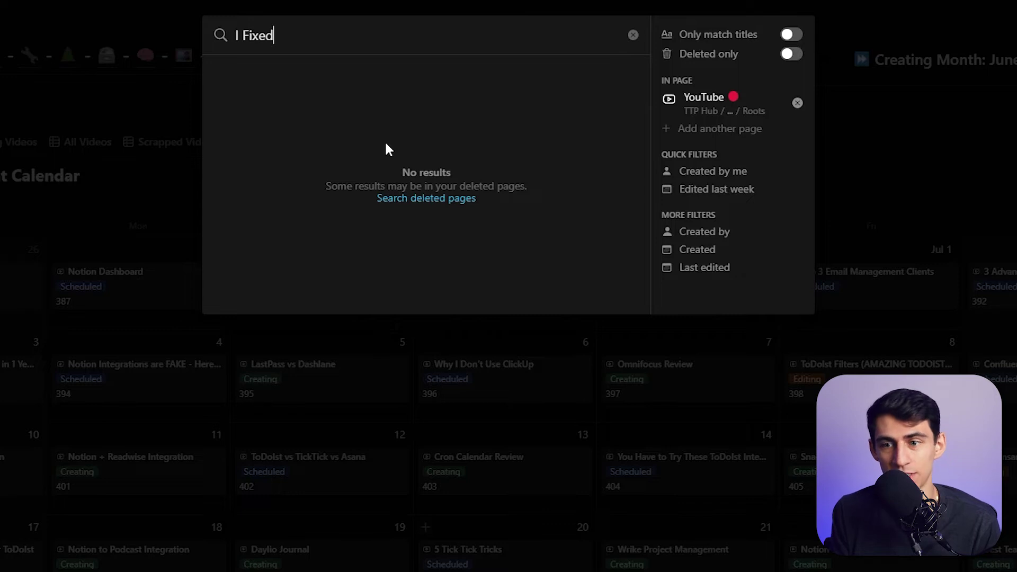
{"action": "key", "text": "ctrl+a"}
{"action": "key", "text": "BackSpace"}
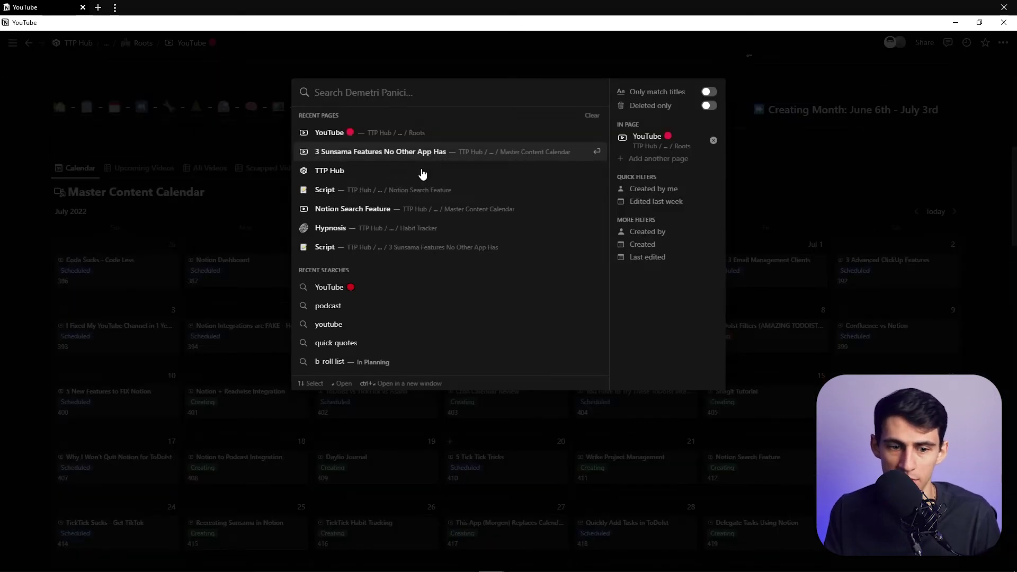
Step: Open Master Content Calendar as a page and search 'I Fixed My YouTube Channel' within it
{"action": "left_click", "coordinate": [198, 210]}
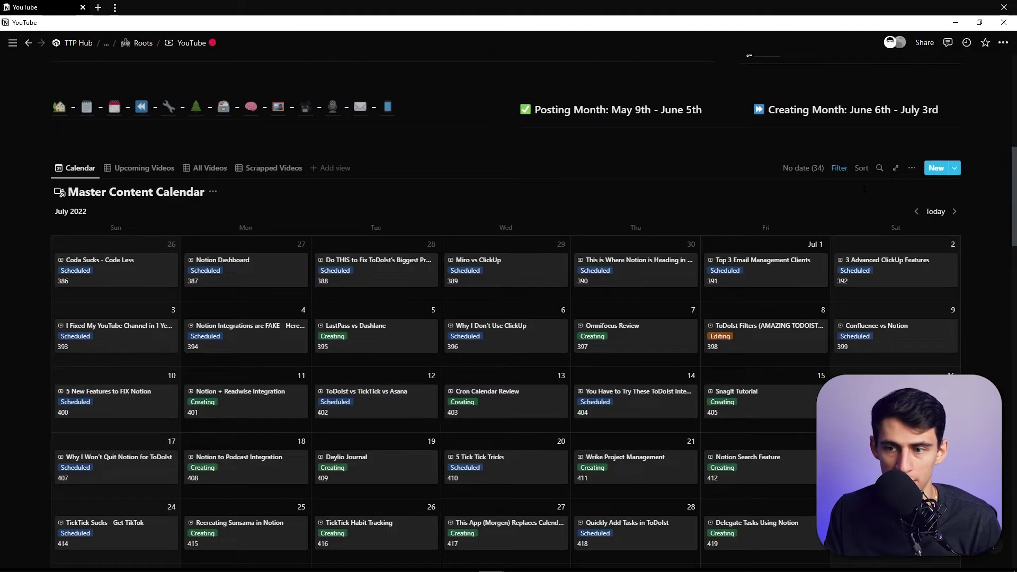
{"action": "left_click", "coordinate": [895, 168]}
{"action": "key", "text": "ctrl+p"}
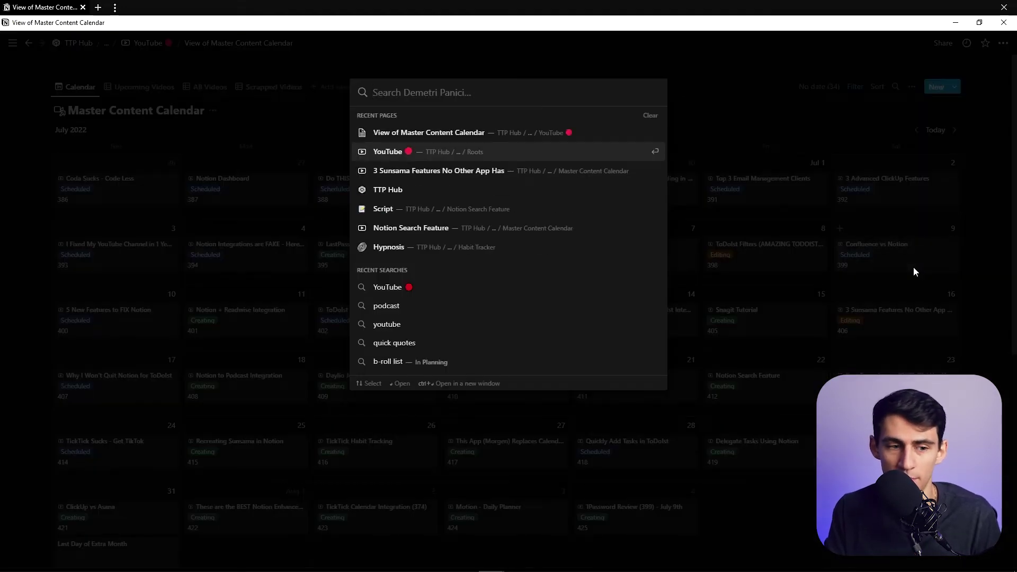
{"action": "type", "text": "I Fixed My YouTube Channel"}
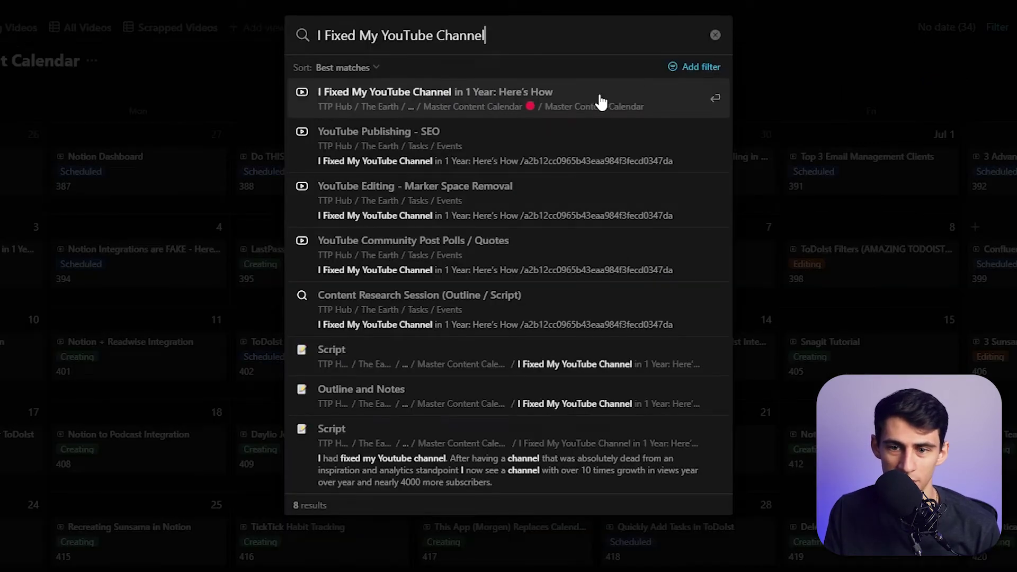
{"action": "left_click", "coordinate": [682, 68]}
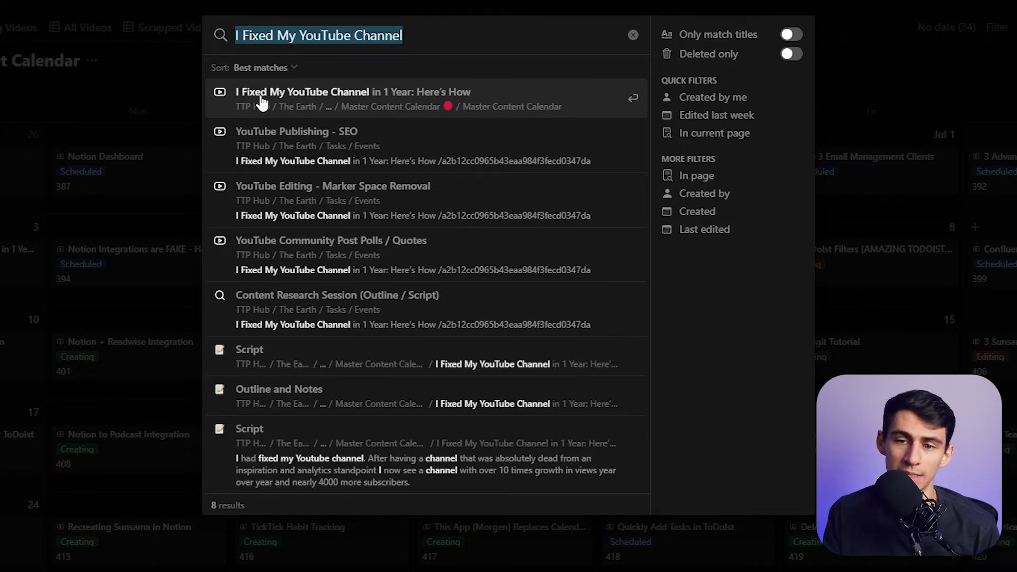
{"action": "left_click", "coordinate": [728, 176]}
{"action": "type", "text": "Master Conte"}
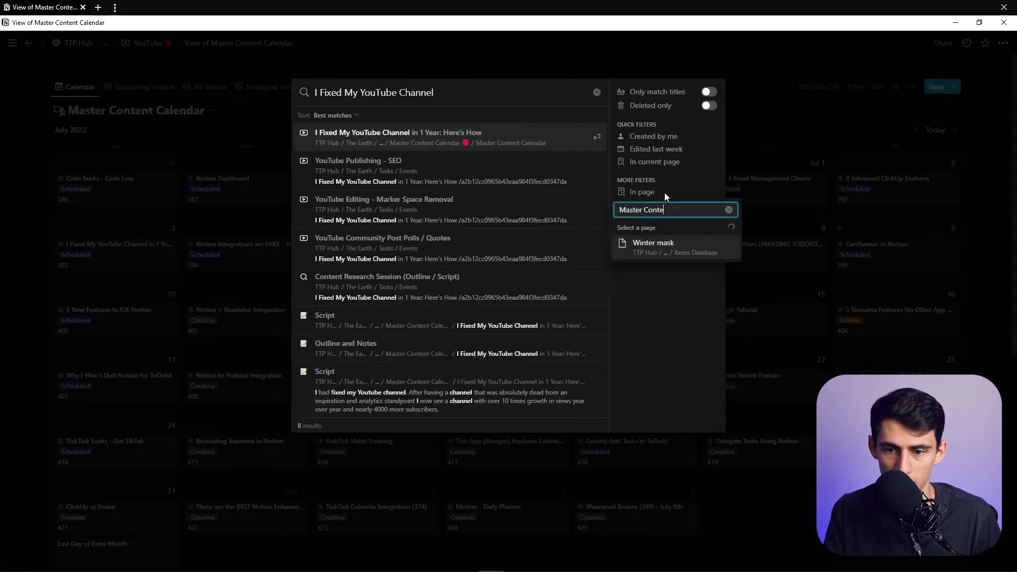
{"action": "type", "text": "nt"}
{"action": "key", "text": "Return"}
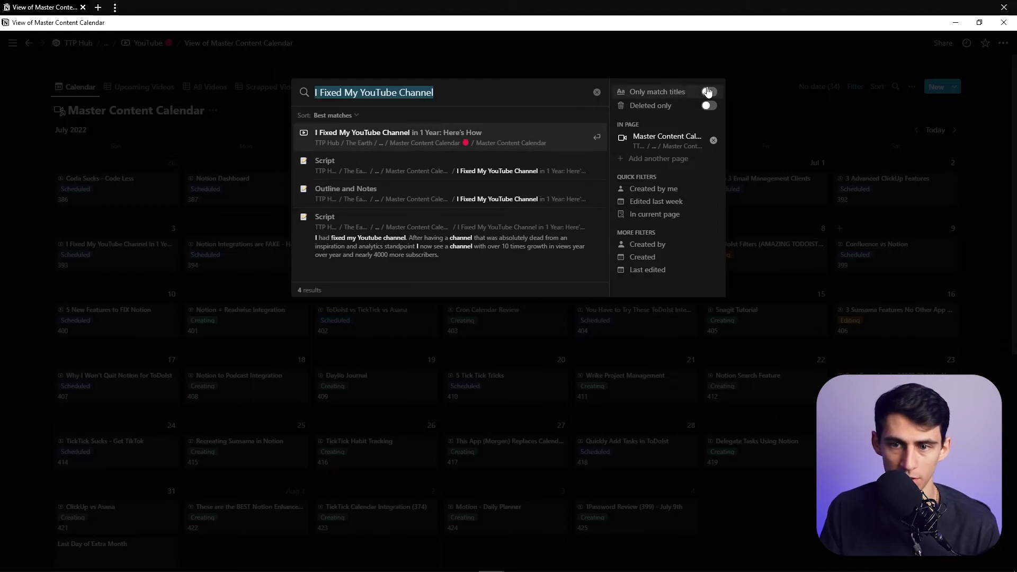
Step: Turn Only match titles off and open the Script result in a new tab
{"action": "left_click", "coordinate": [708, 91]}
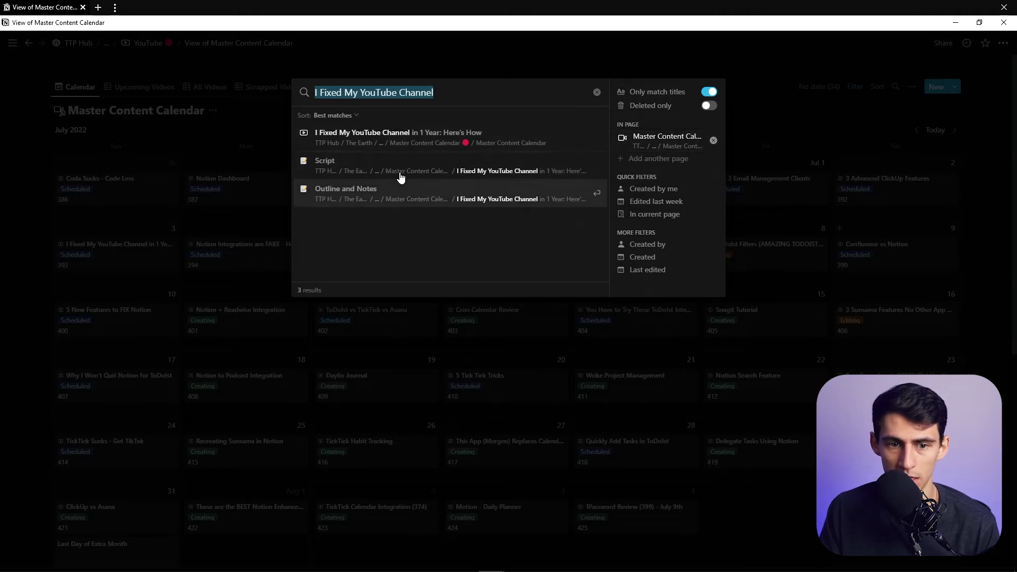
{"action": "left_click", "coordinate": [707, 92]}
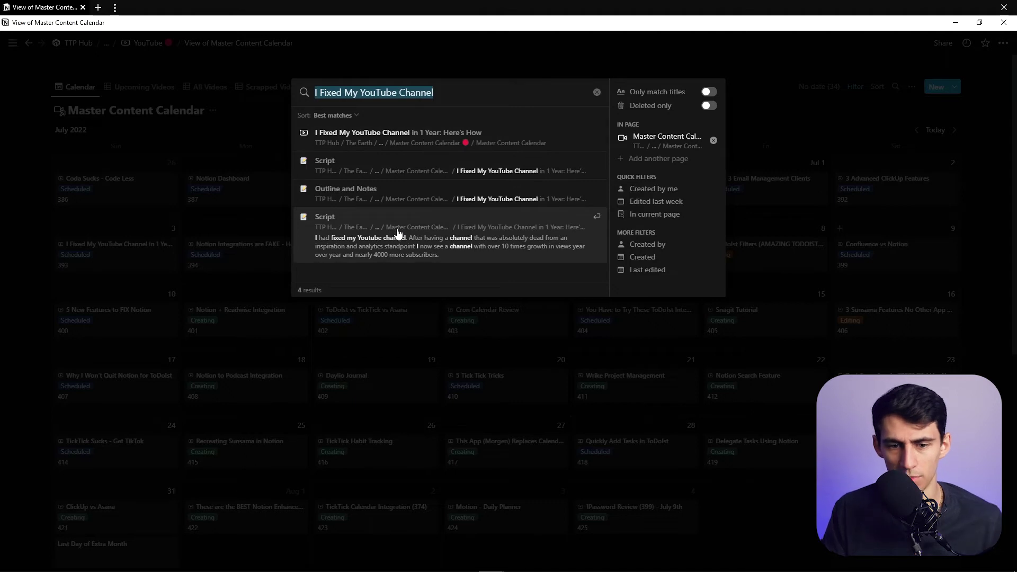
{"action": "left_click", "coordinate": [357, 241], "text": "ctrl"}
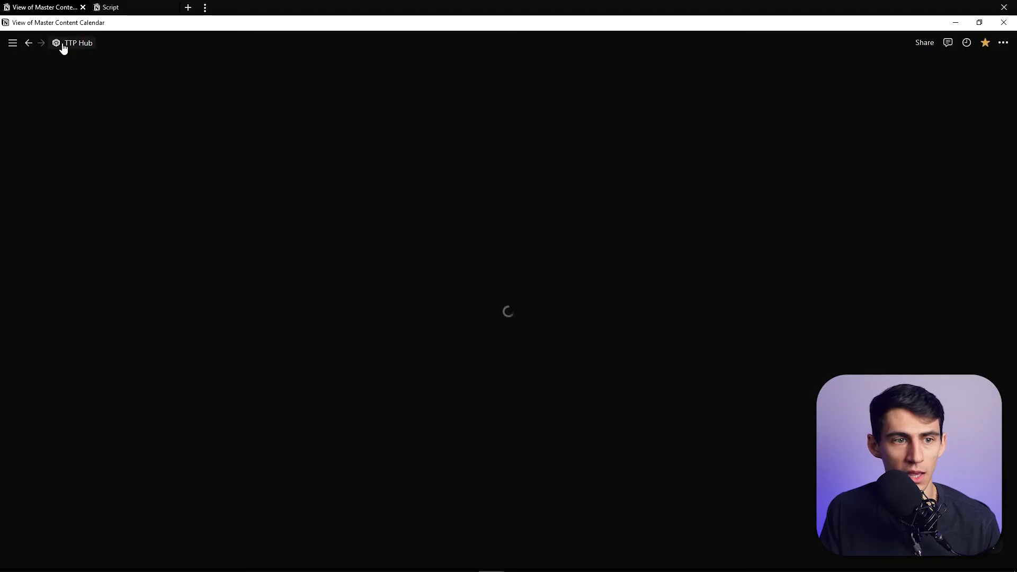
Step: Open the first Taskade video copy result and go up to Schedule YouTube Video Community Posts
{"action": "scroll", "coordinate": [143, 81], "scroll_direction": "down", "scroll_amount": 4}
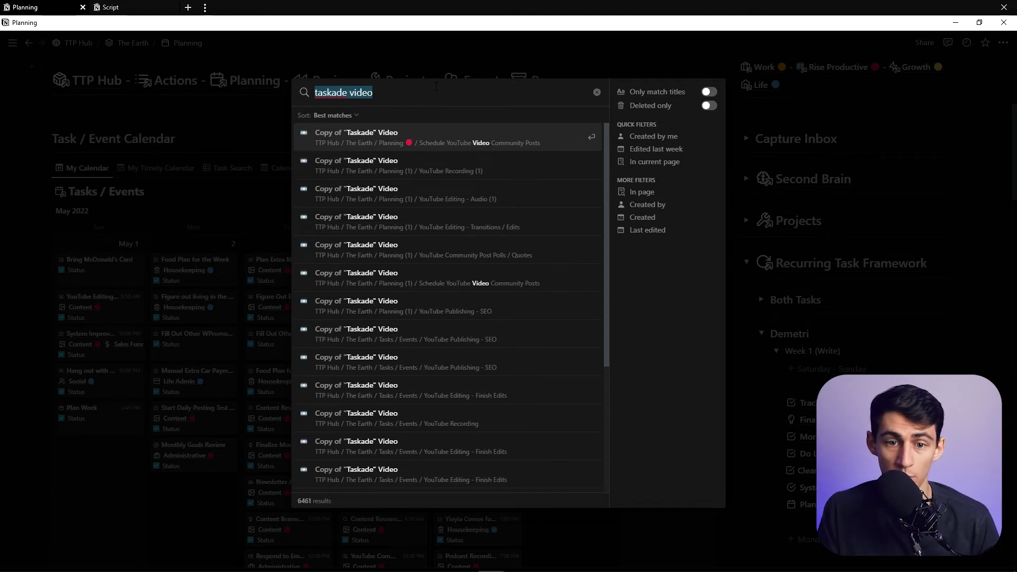
{"action": "left_click", "coordinate": [489, 149]}
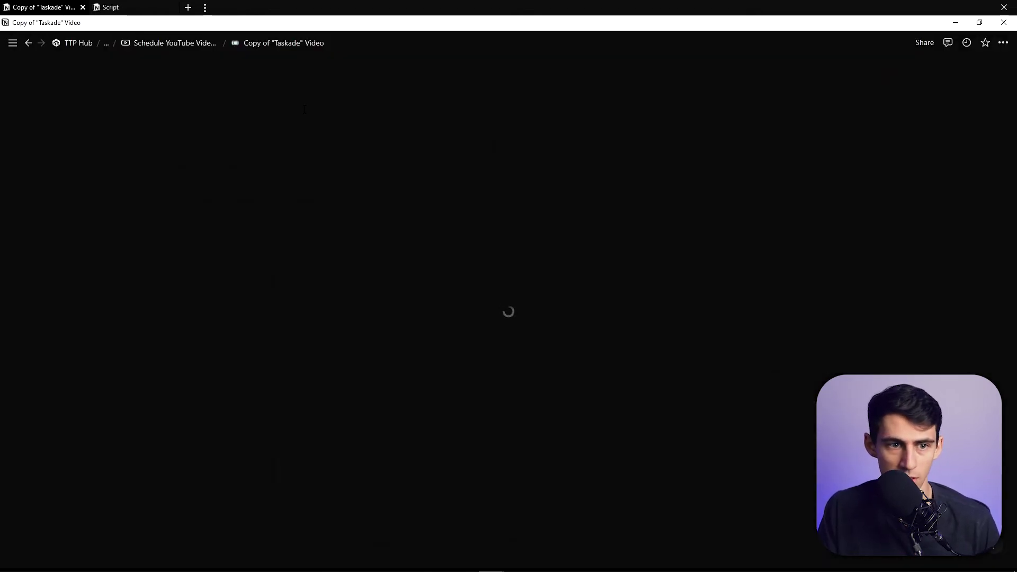
{"action": "left_click", "coordinate": [194, 51]}
Step: Scroll the Schedule YouTube Video Community Posts page and reopen search with an empty query
{"action": "scroll", "coordinate": [458, 291], "scroll_direction": "down", "scroll_amount": 5}
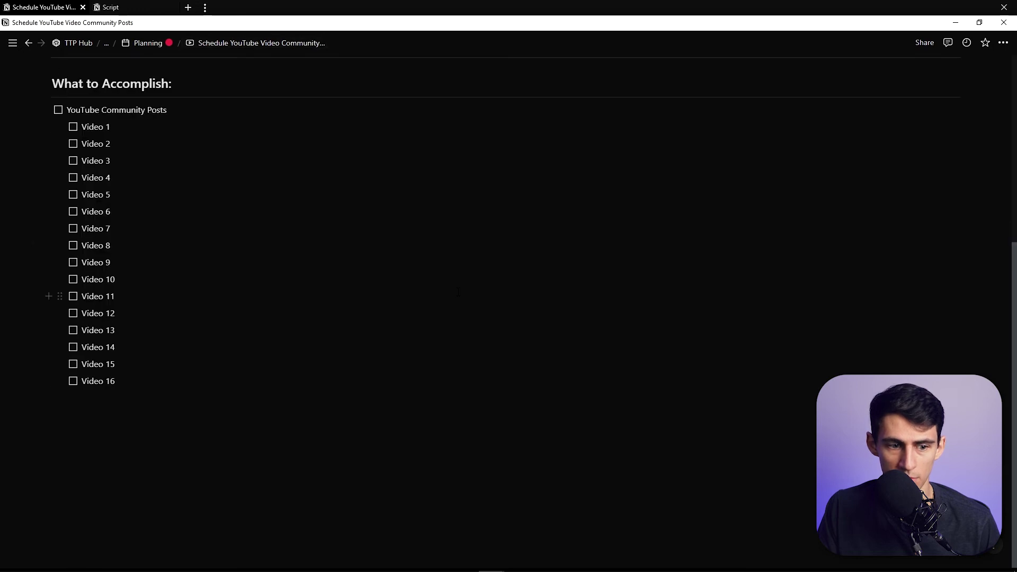
{"action": "scroll", "coordinate": [454, 293], "scroll_direction": "up", "scroll_amount": 5}
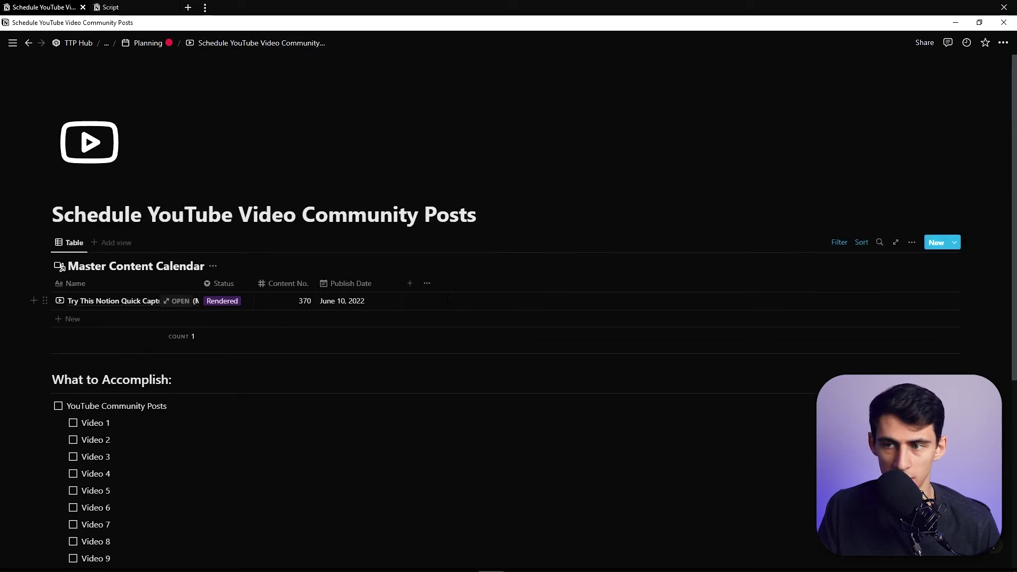
{"action": "scroll", "coordinate": [444, 302], "scroll_direction": "down", "scroll_amount": 4}
{"action": "key", "text": "ctrl+p"}
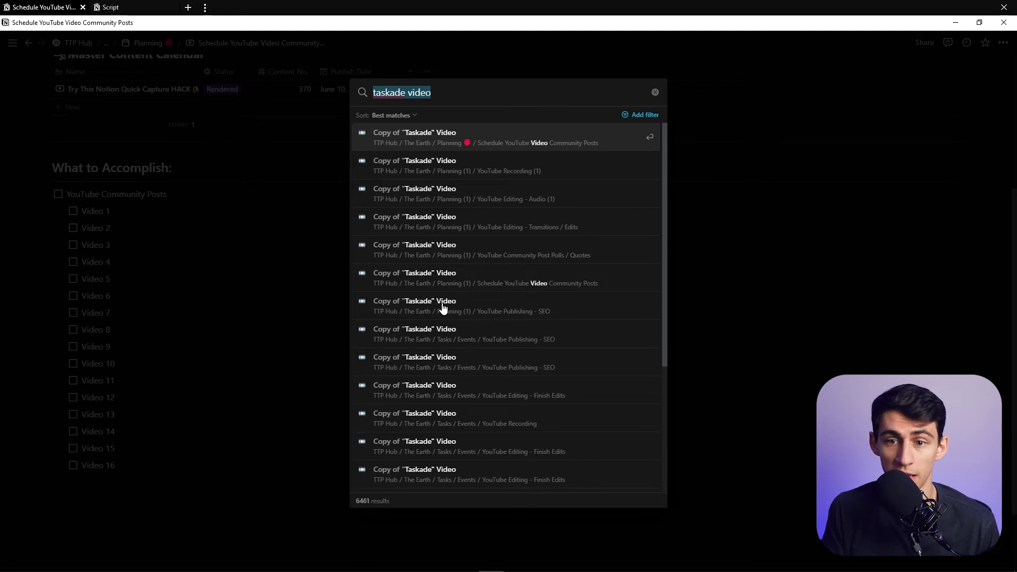
{"action": "key", "text": "BackSpace"}
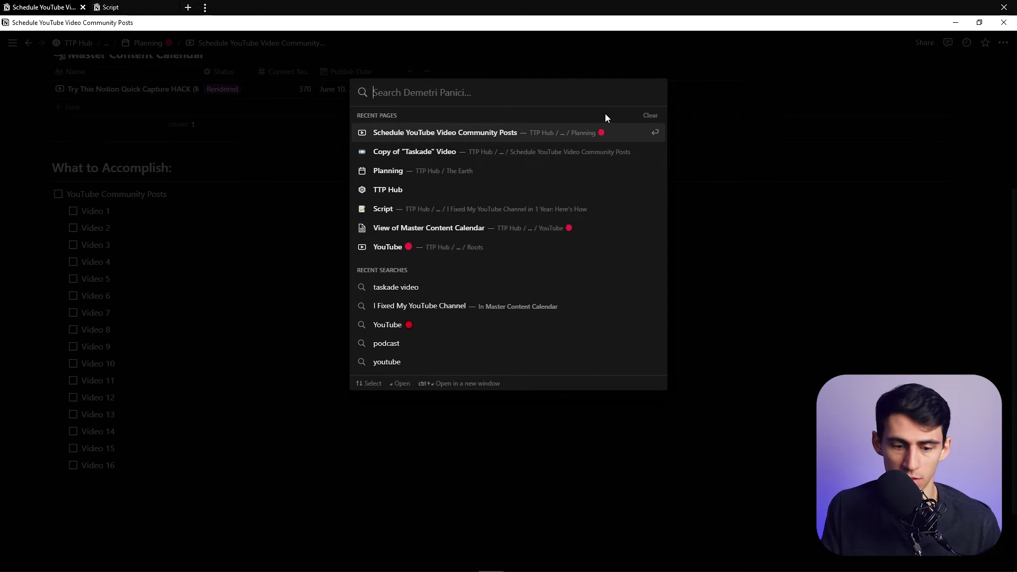
Step: Search 'b roll list' and open the third B-Roll List result
{"action": "type", "text": "b0rol"}
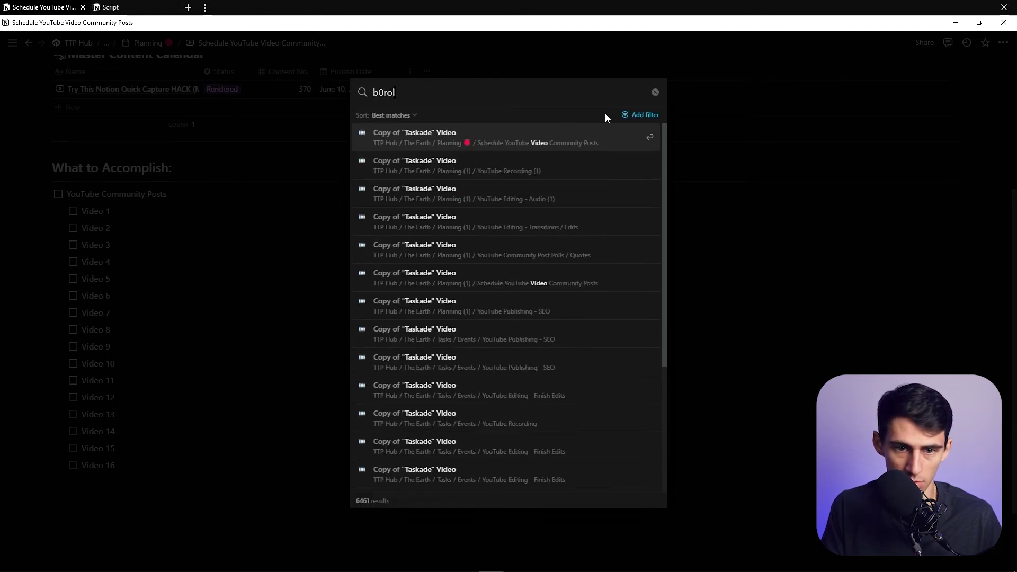
{"action": "key", "text": "BackSpace"}
{"action": "key", "text": "BackSpace"}
{"action": "key", "text": "BackSpace"}
{"action": "key", "text": "BackSpace"}
{"action": "type", "text": "roll list"}
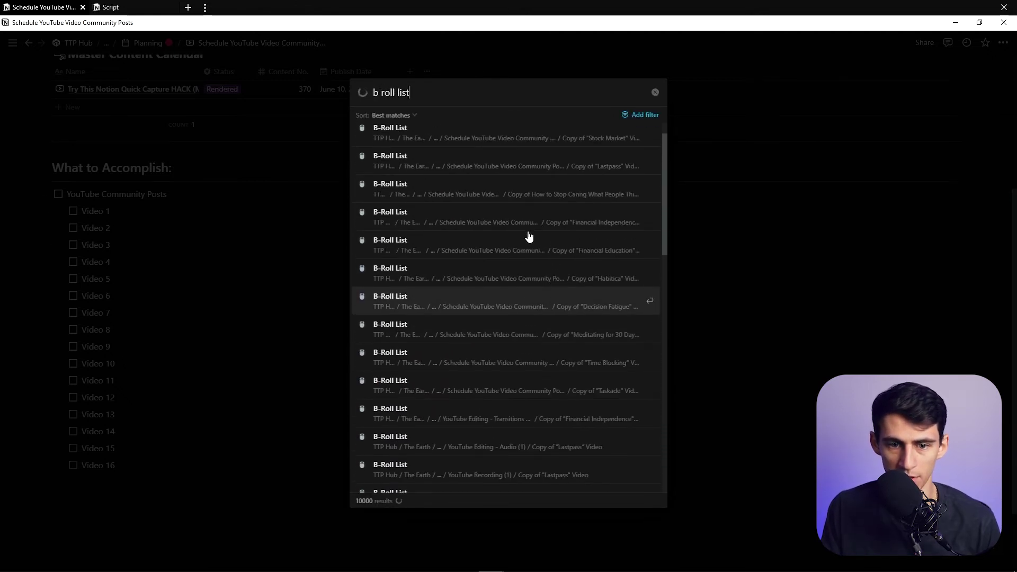
{"action": "left_click", "coordinate": [472, 196]}
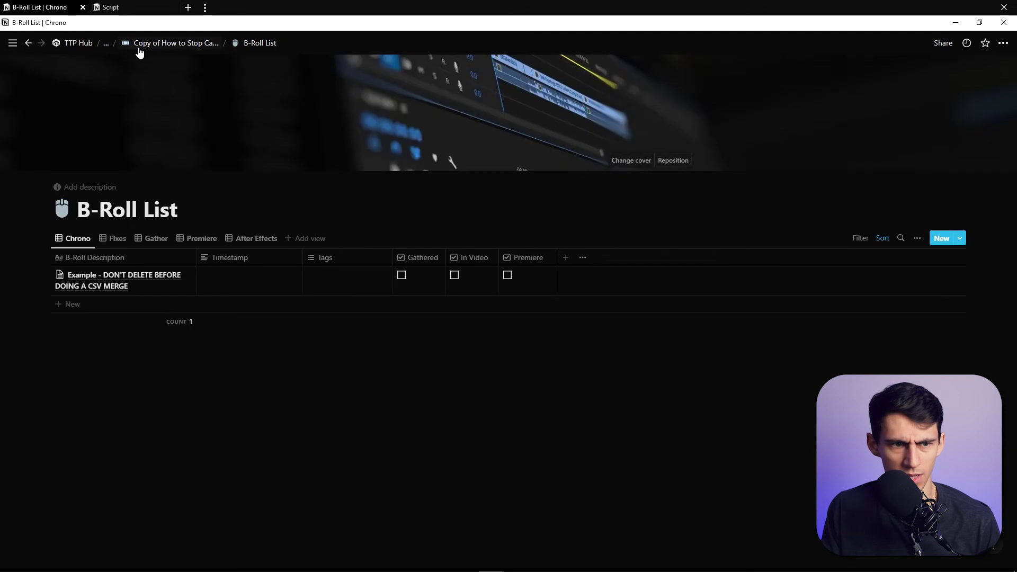
Step: Climb through the parent video copy to Schedule YouTube Video Community Posts and recall the search
{"action": "left_click", "coordinate": [184, 47]}
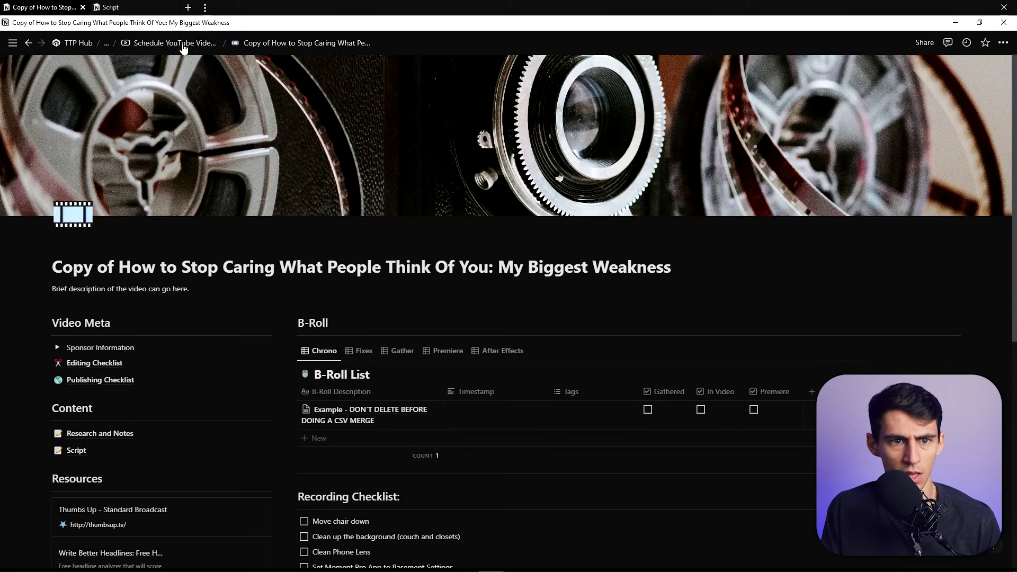
{"action": "left_click", "coordinate": [183, 47]}
{"action": "scroll", "coordinate": [388, 154], "scroll_direction": "down", "scroll_amount": 5}
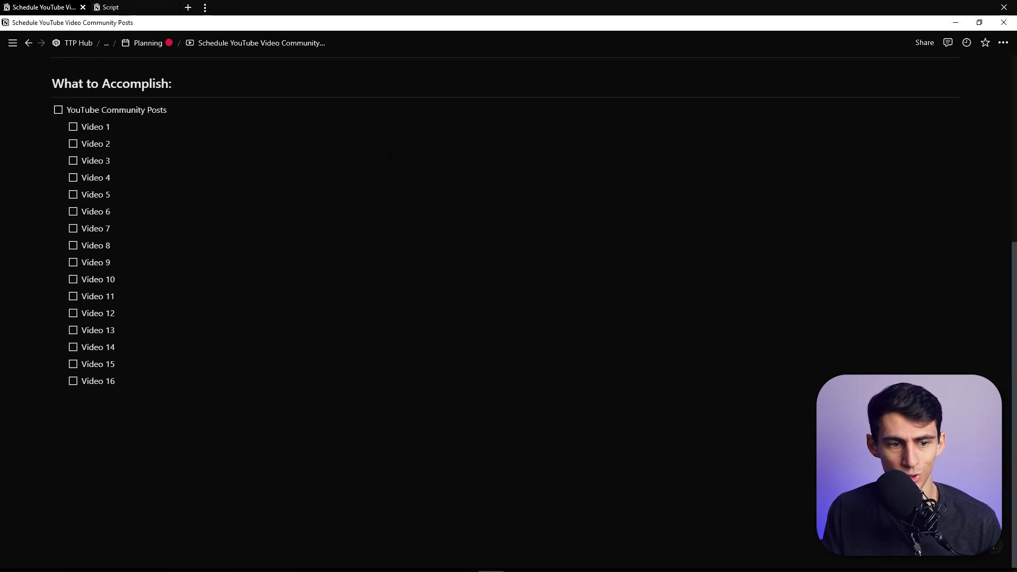
{"action": "scroll", "coordinate": [435, 194], "scroll_direction": "up", "scroll_amount": 5}
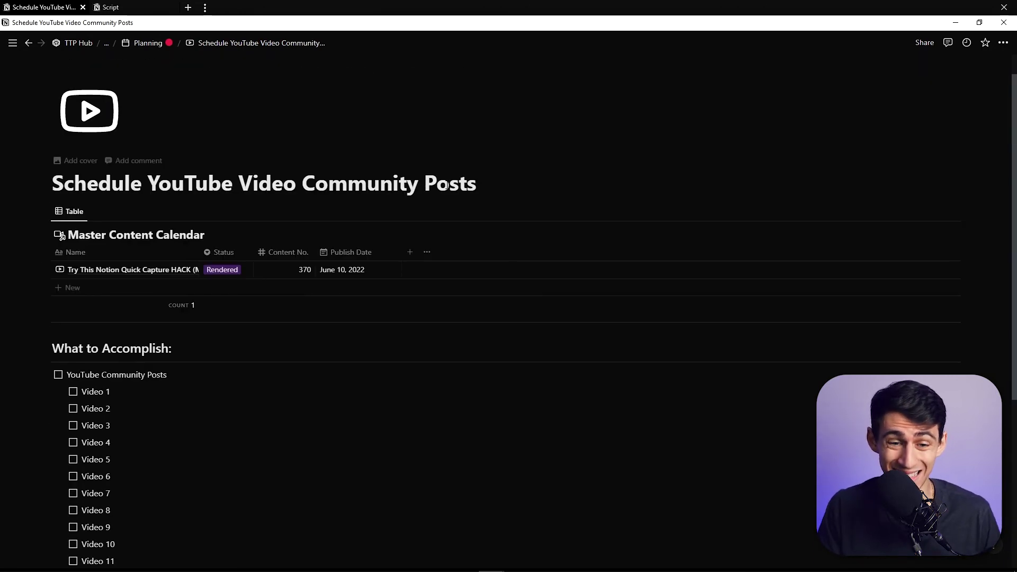
{"action": "key", "text": "ctrl+p"}
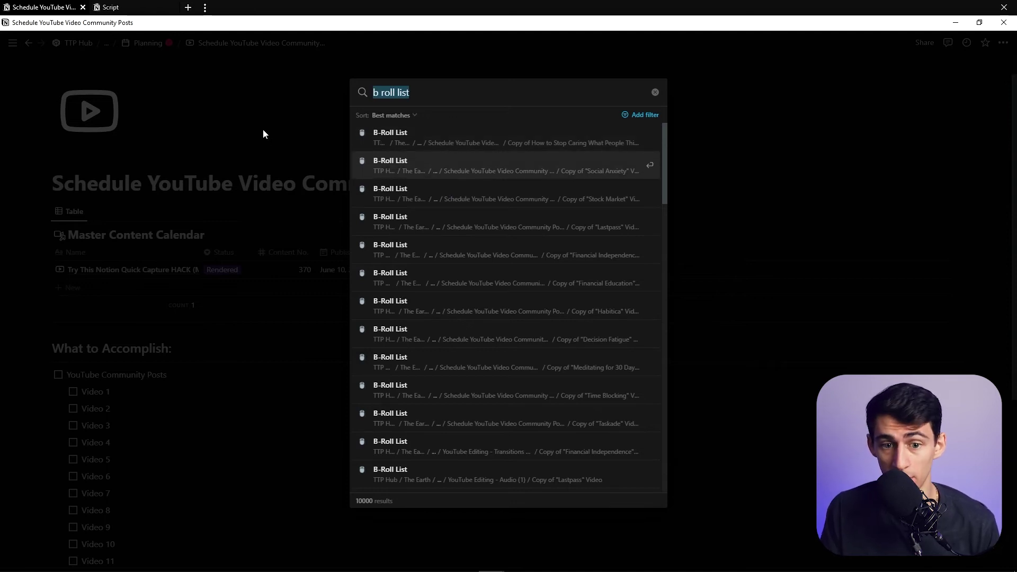
Step: Limit the 'b roll list' search to the current page with Deleted only on, finding nothing
{"action": "key", "text": "Escape"}
{"action": "key", "text": "ctrl+p"}
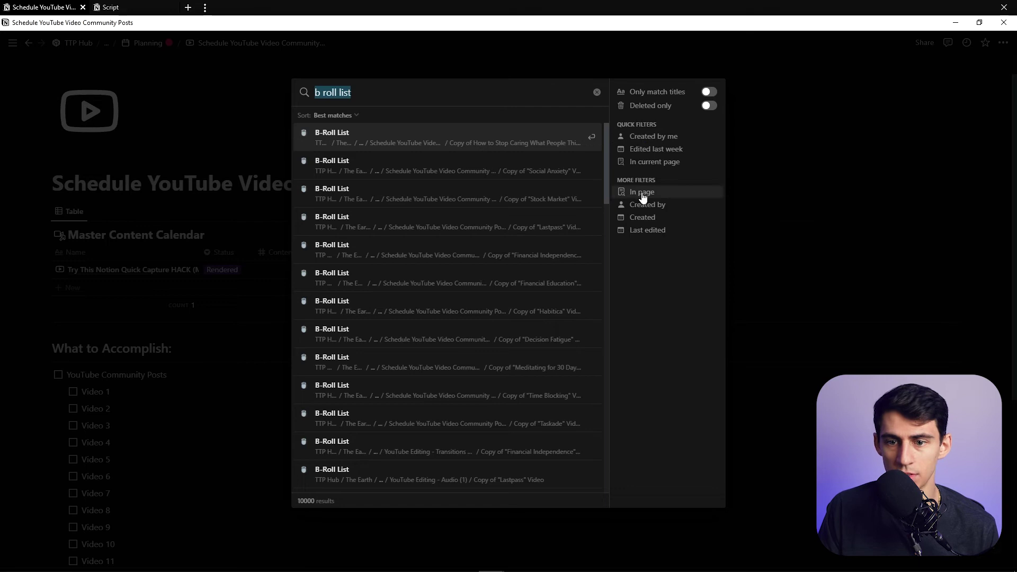
{"action": "left_click", "coordinate": [651, 162]}
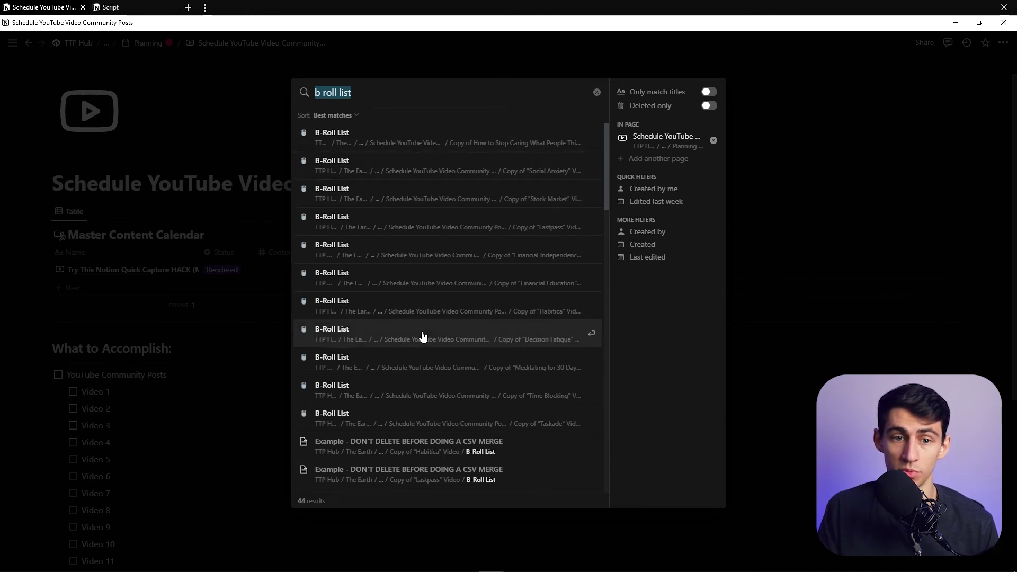
{"action": "left_click", "coordinate": [708, 107]}
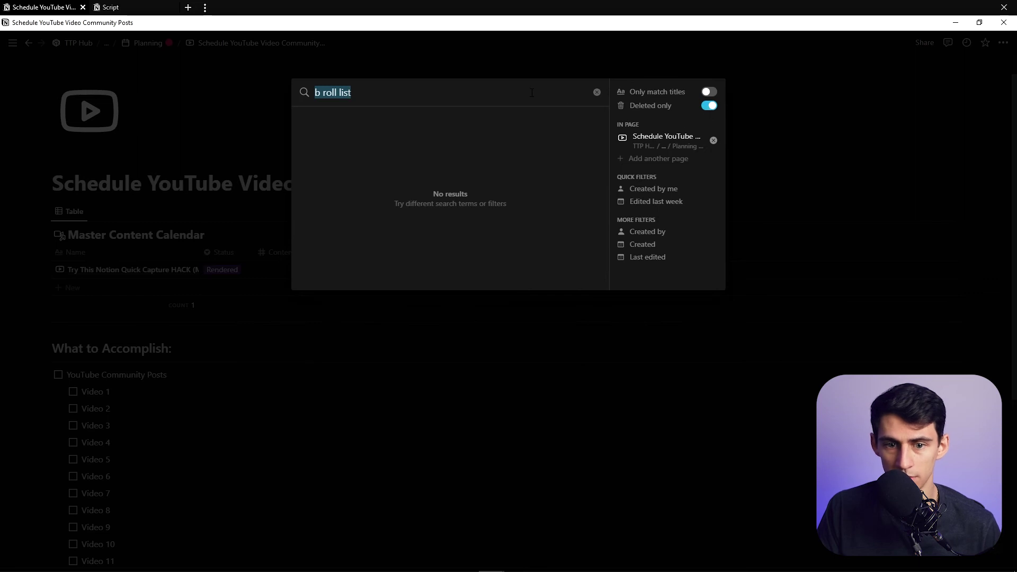
Step: Search 'B roll l' across all deleted pages, browse results, then scope them to the current page
{"action": "type", "text": "B roll l"}
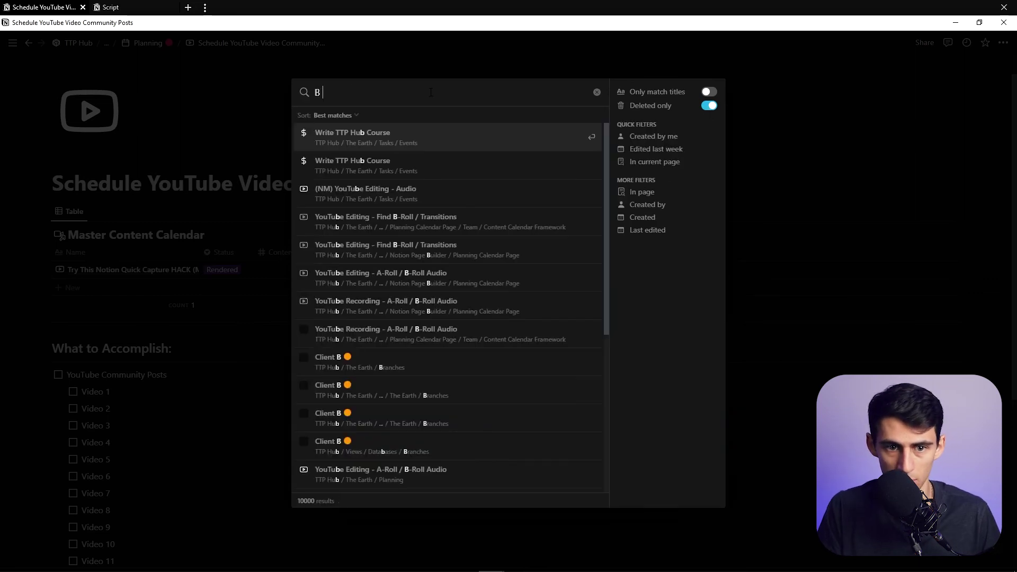
{"action": "scroll", "coordinate": [446, 225], "scroll_direction": "down", "scroll_amount": 4}
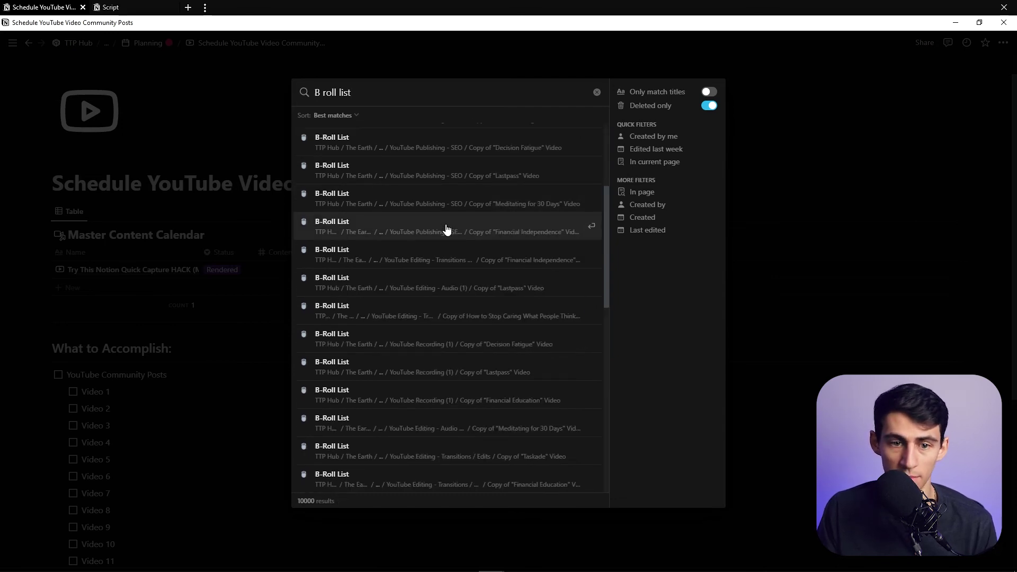
{"action": "scroll", "coordinate": [446, 229], "scroll_direction": "up", "scroll_amount": 4}
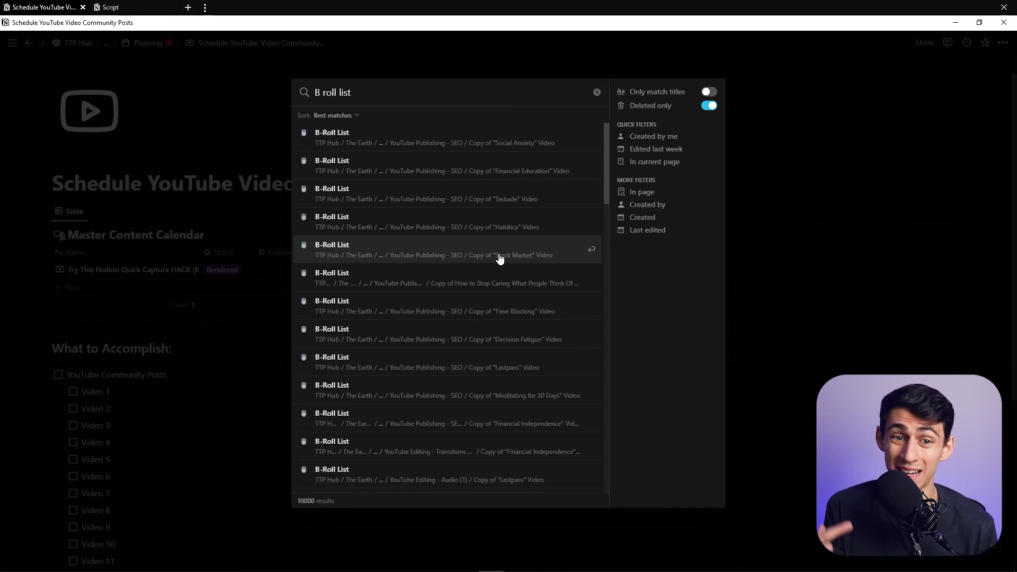
{"action": "key", "text": "Up"}
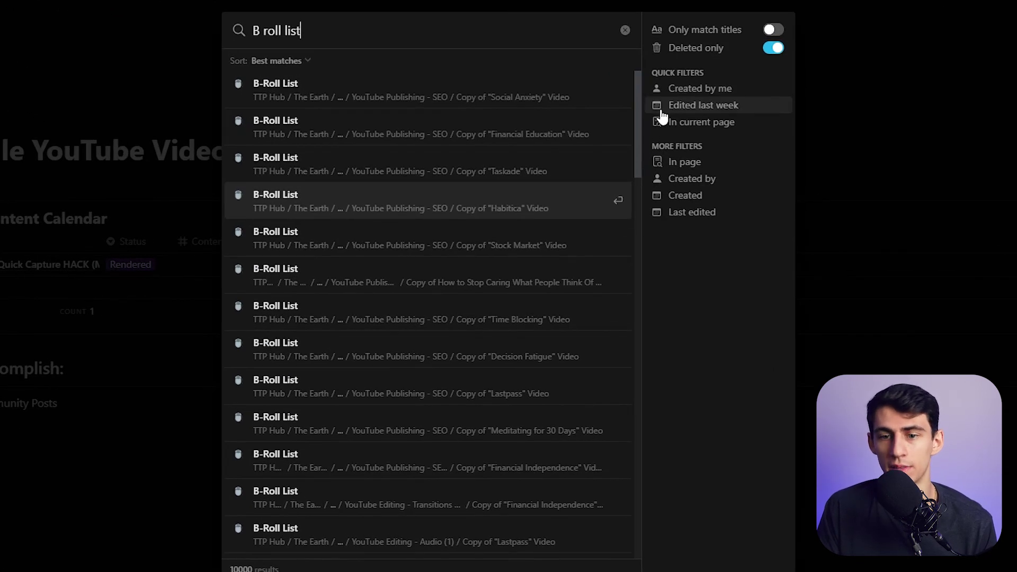
{"action": "left_click", "coordinate": [703, 123]}
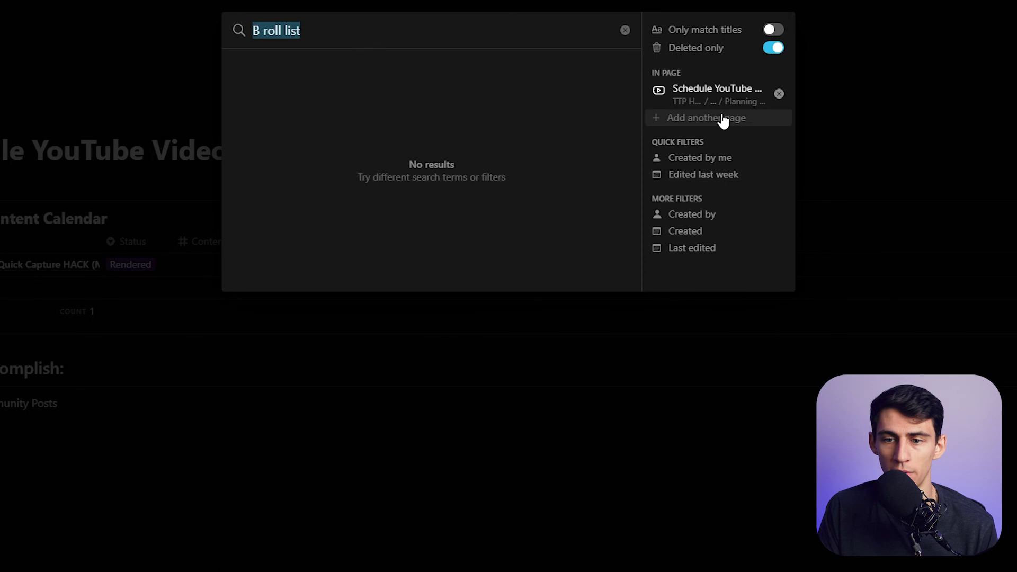
Step: Open a B-Roll List result, return to Schedule YouTube Video Community Posts, and rerun the deleted-only search for 2 results
{"action": "left_click", "coordinate": [380, 100]}
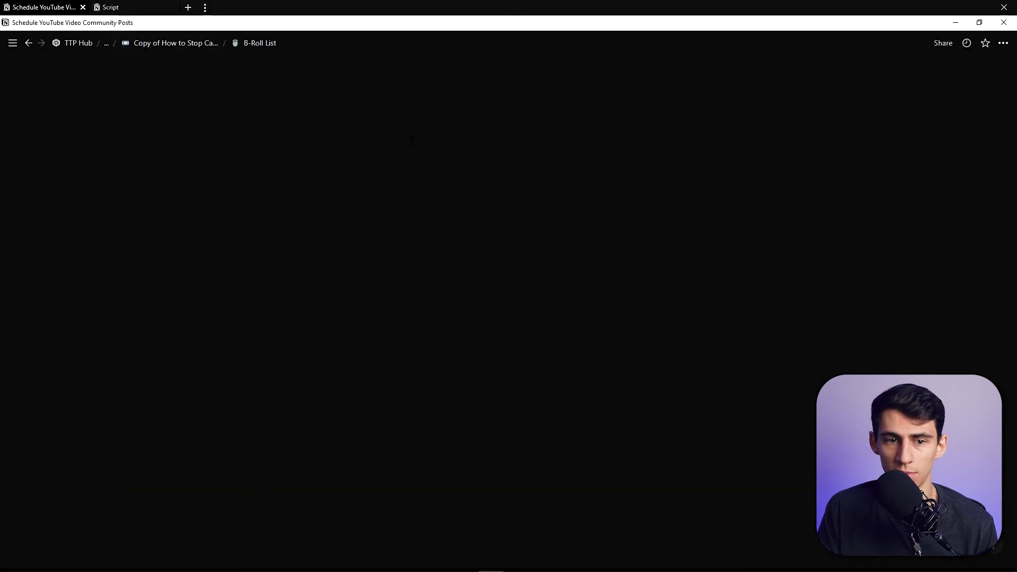
{"action": "key", "text": "ctrl+["}
{"action": "left_click", "coordinate": [1003, 43]}
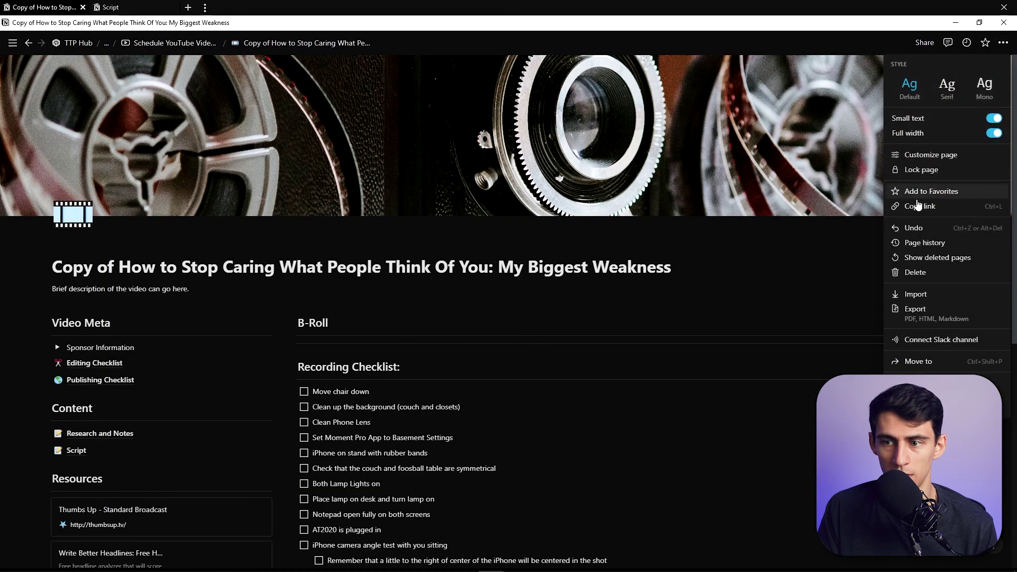
{"action": "left_click", "coordinate": [175, 43]}
{"action": "key", "text": "ctrl+p"}
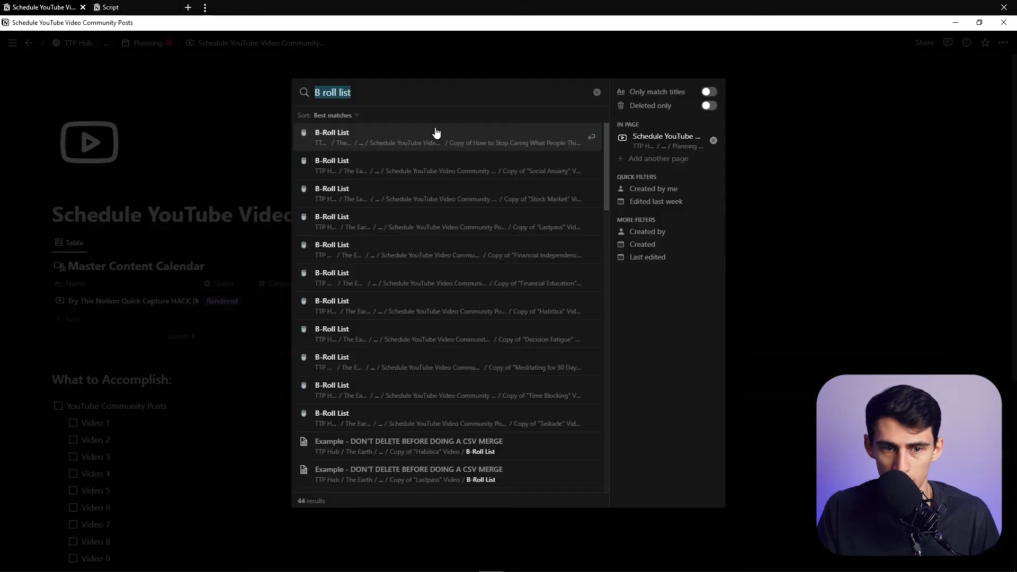
{"action": "left_click", "coordinate": [709, 106]}
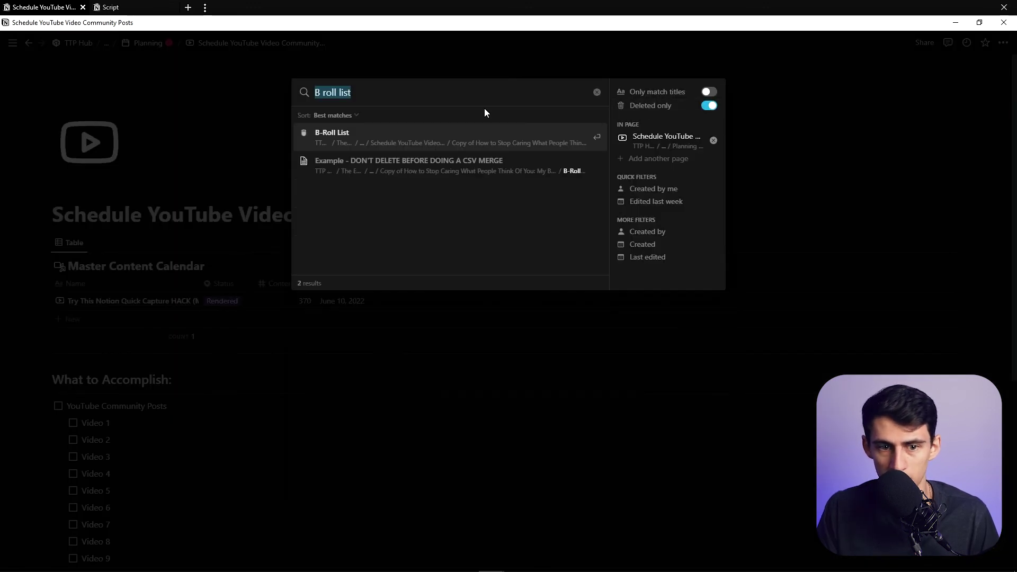